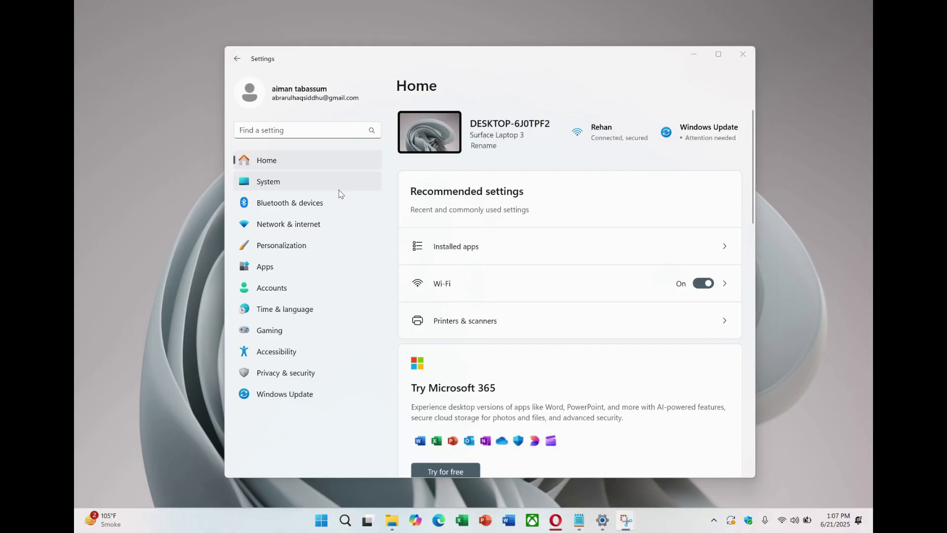
Turn on Mobile hotspot under Network & internet, sharing Wi-Fi over Wi-Fi.
click(326, 221)
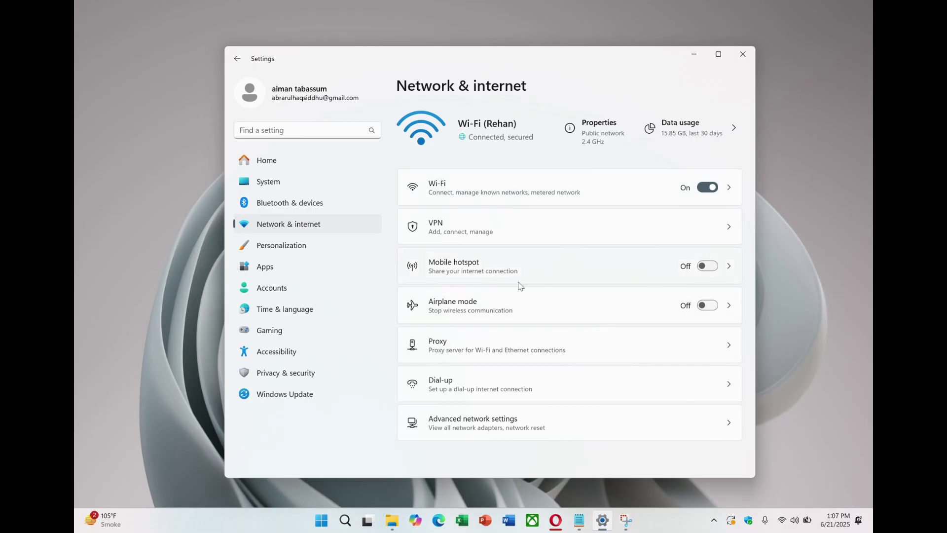
click(728, 269)
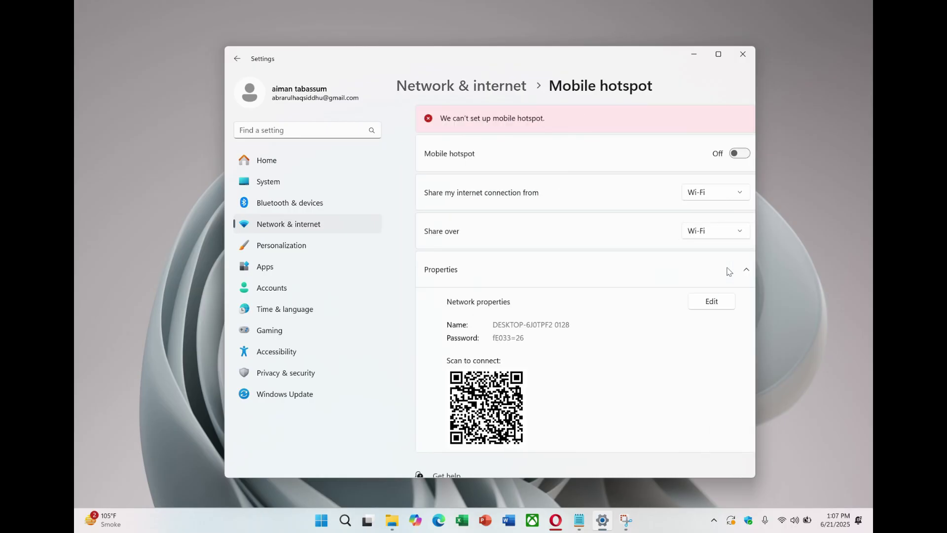
click(727, 154)
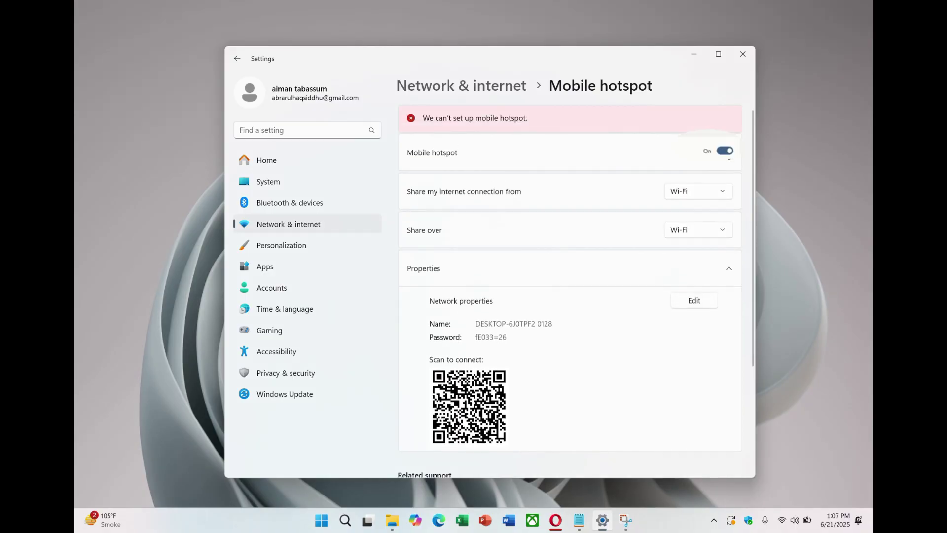
scroll(710, 207, down, 1)
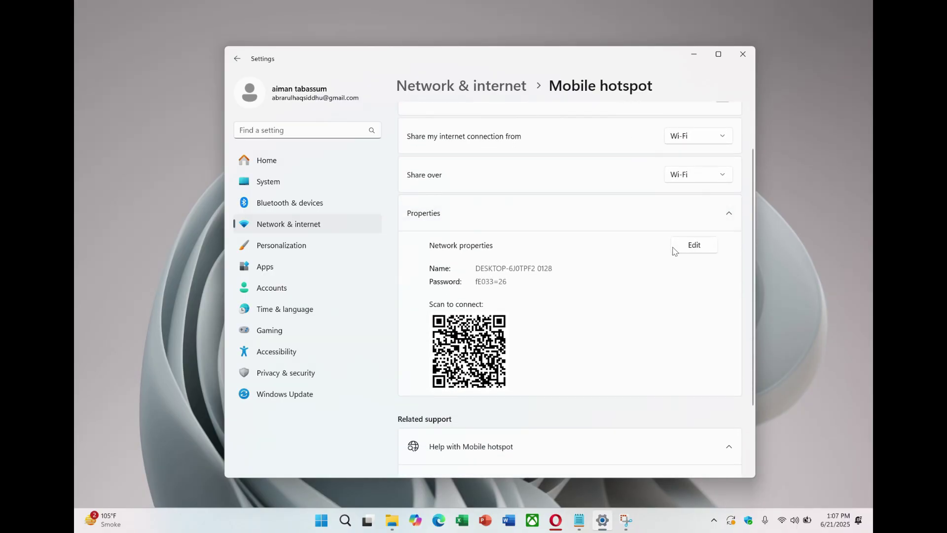
Change the hotspot network name to 'nord vpn', keep the current password, and save.
click(704, 250)
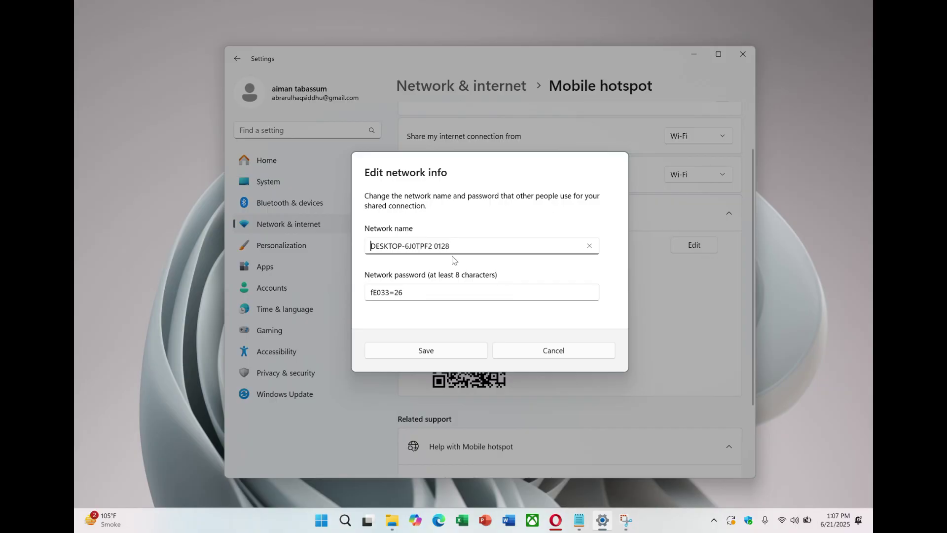
key(BackSpace)
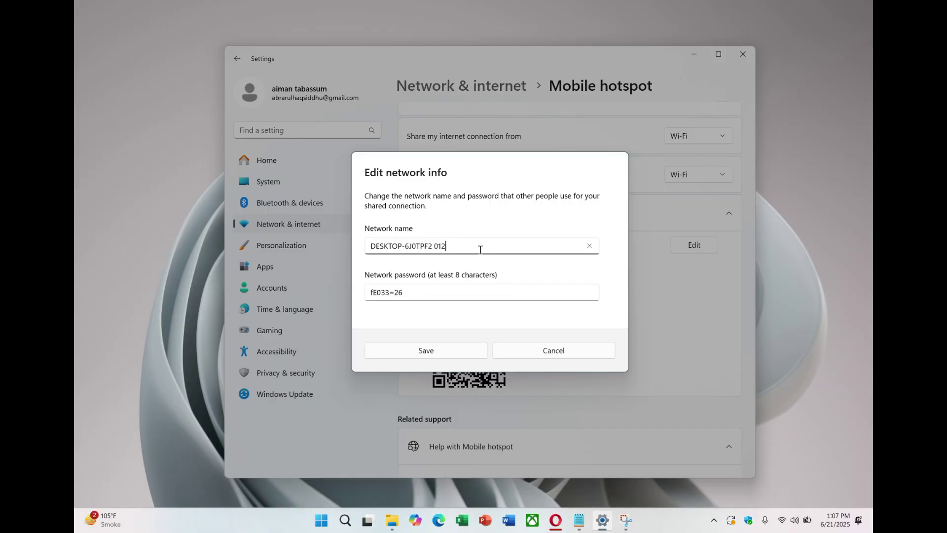
key(BackSpace)
key(BackSpace)
key(BackSpace)
key(BackSpace)
key(BackSpace)
key(BackSpace)
key(BackSpace)
key(BackSpace)
key(BackSpace)
key(BackSpace)
key(BackSpace)
key(BackSpace)
key(BackSpace)
key(BackSpace)
key(BackSpace)
key(BackSpace)
key(BackSpace)
key(BackSpace)
key(BackSpace)
text(nord vpn)
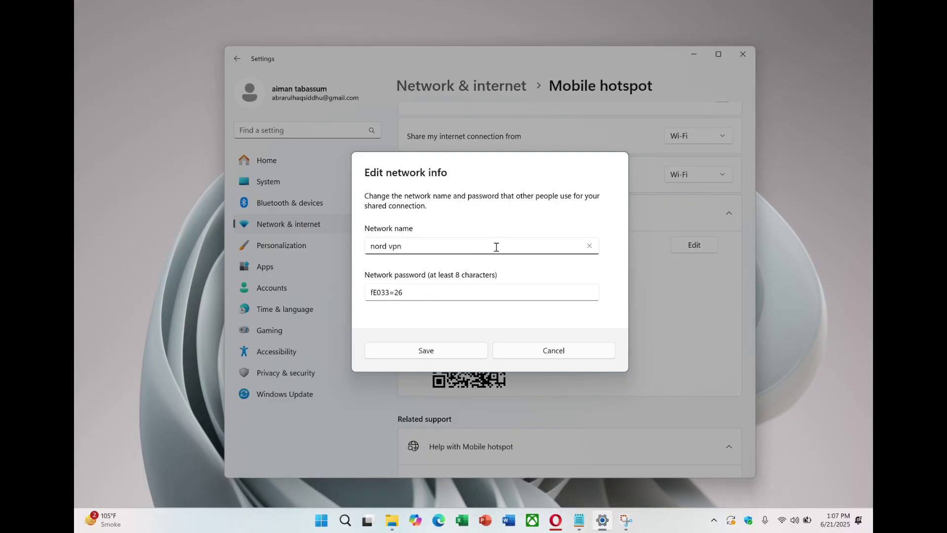
click(467, 296)
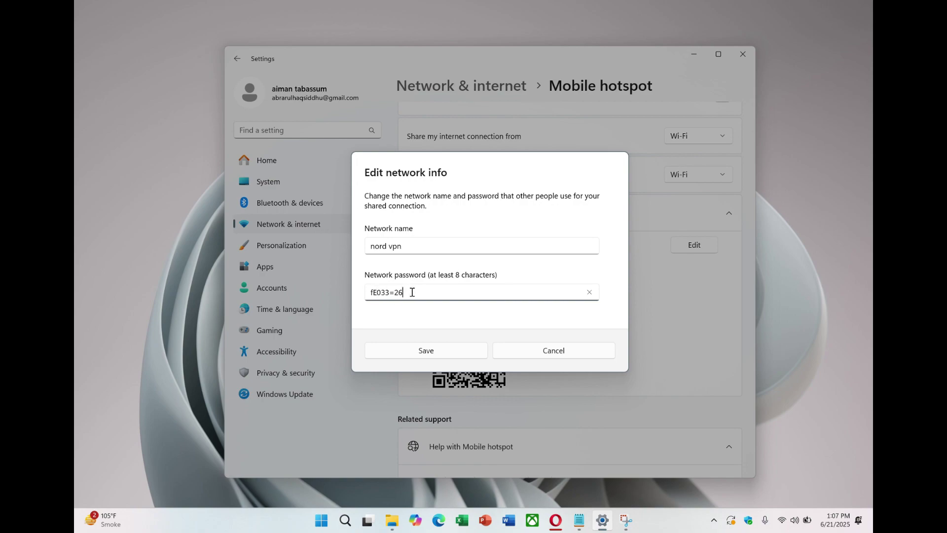
click(424, 351)
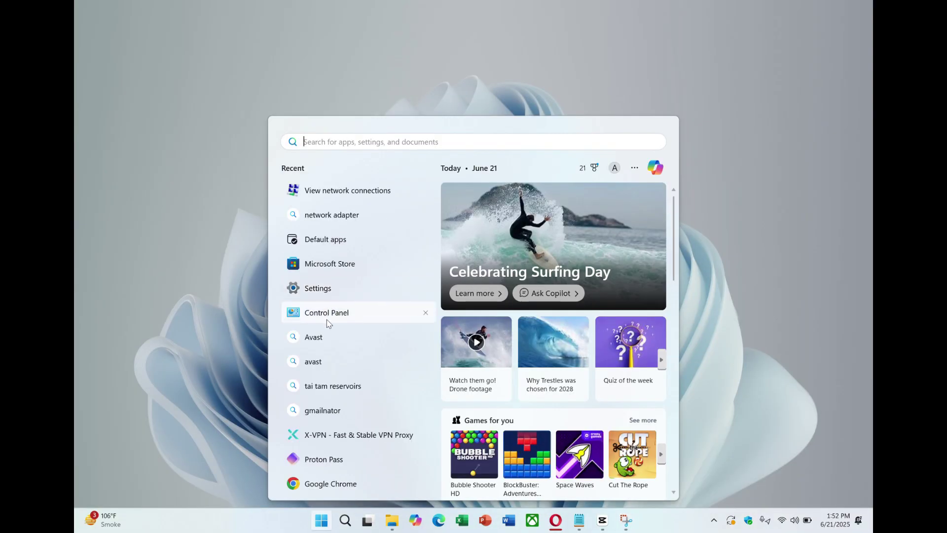
Reach Network Connections from Control Panel's Network and Sharing Center to see all six adapters.
click(326, 316)
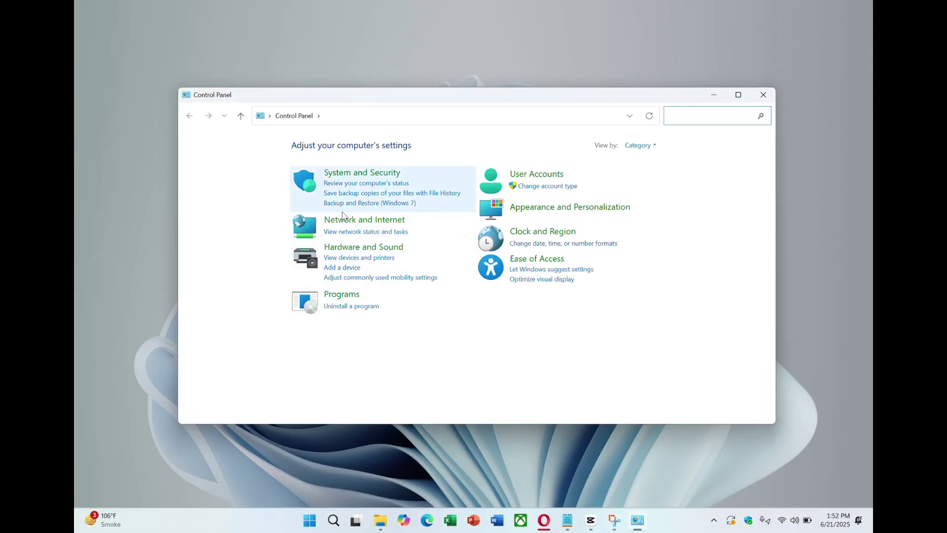
click(344, 220)
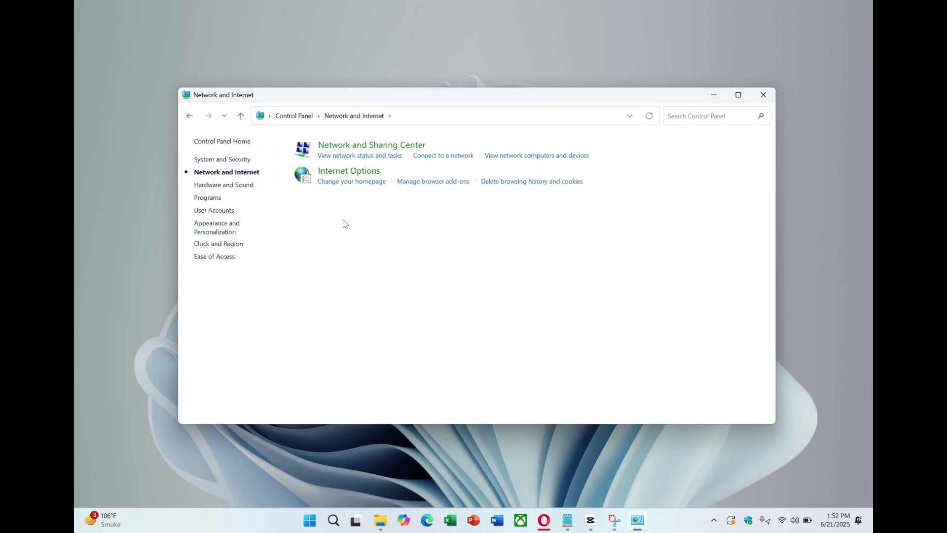
click(379, 146)
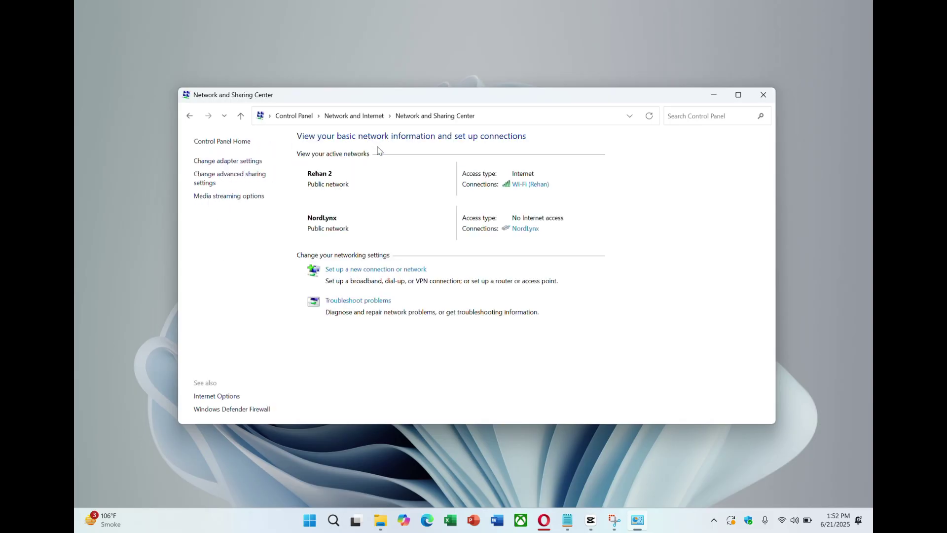
click(218, 163)
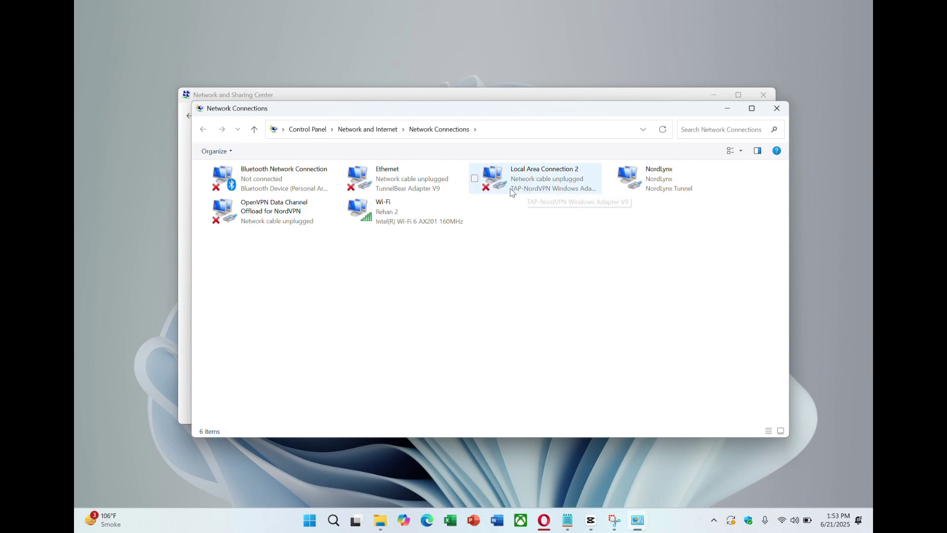
Allow sharing of Local Area Connection 2 via OpenVPN Data Channel Offload for NordVPN.
right_click(495, 176)
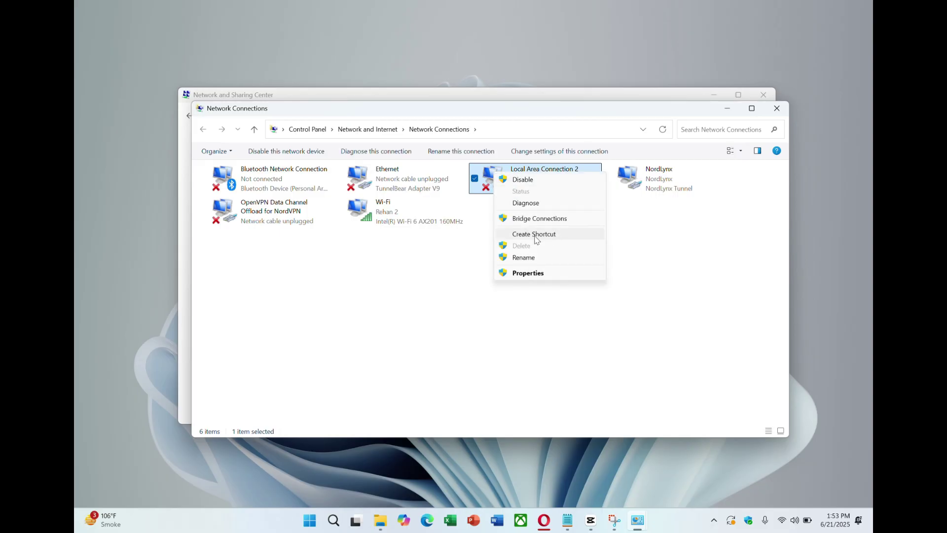
click(526, 273)
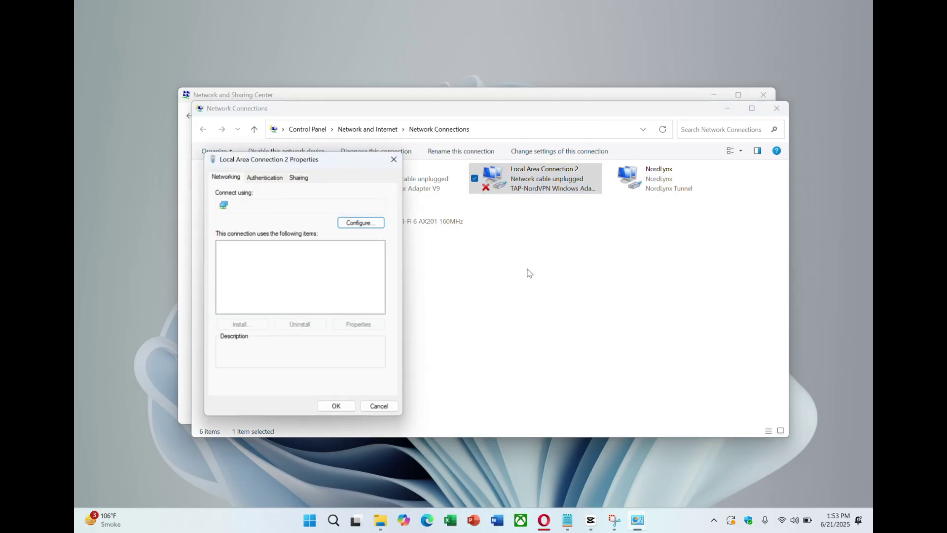
click(298, 178)
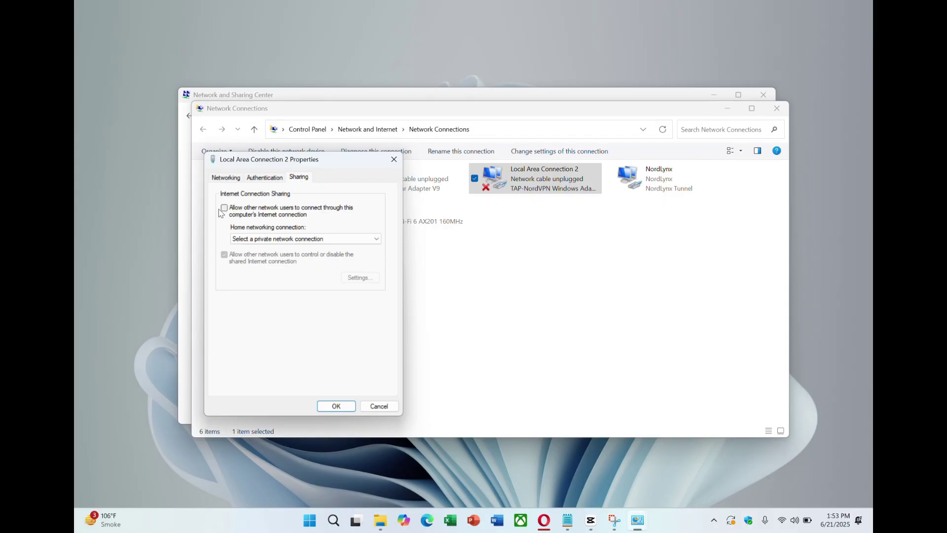
click(224, 208)
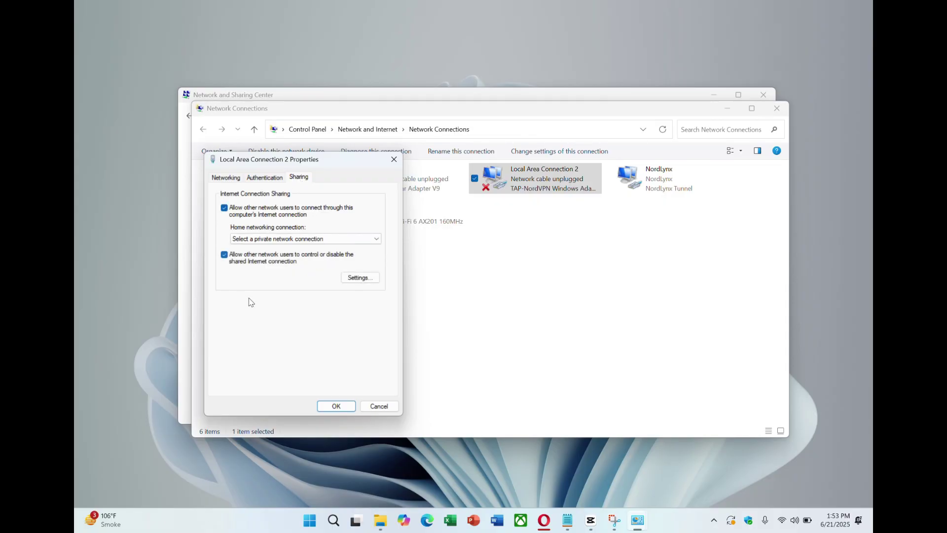
click(285, 239)
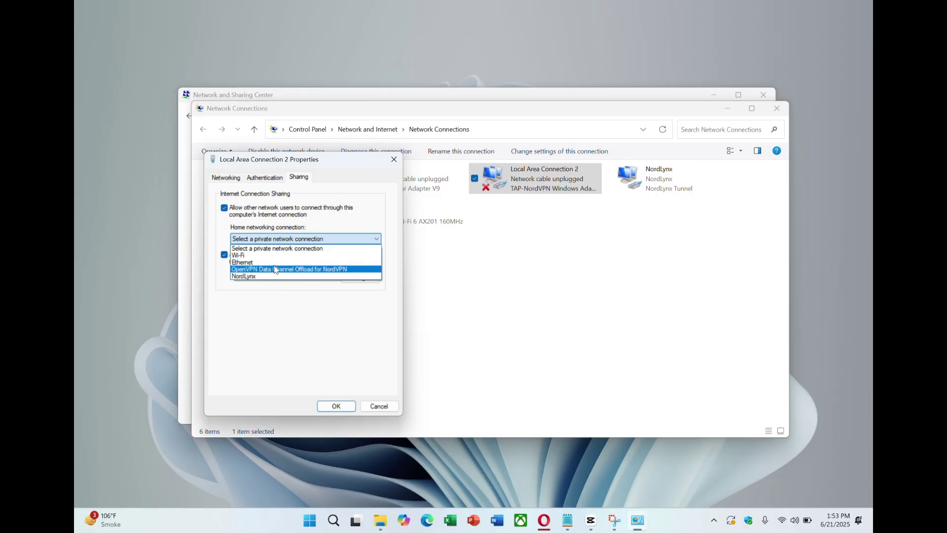
click(268, 270)
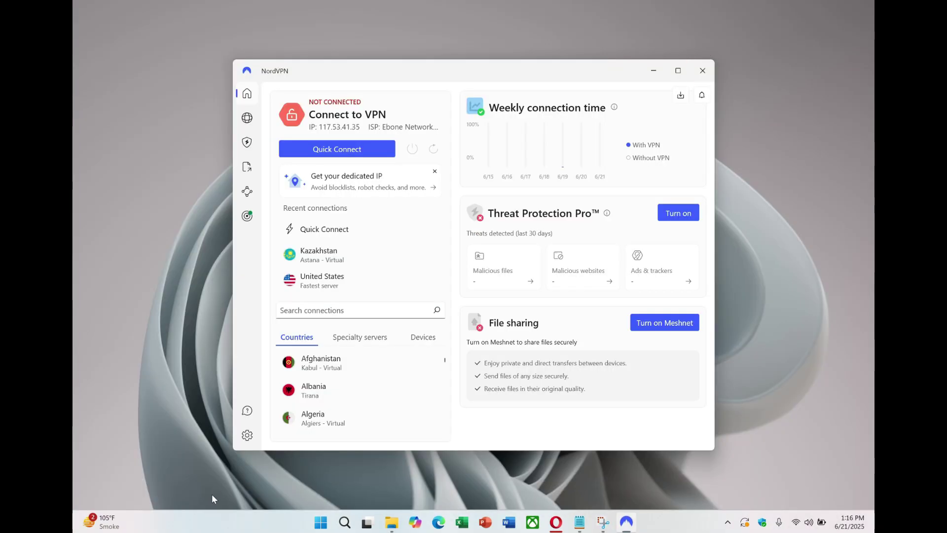
Set NordVPN's protocol to OpenVPN (UDP), then Quick Connect to India #162.
click(247, 434)
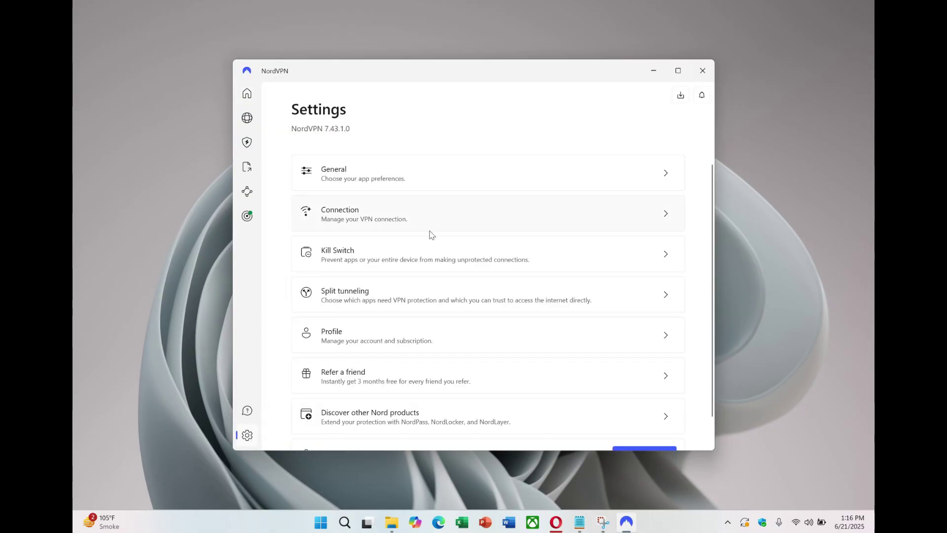
click(681, 215)
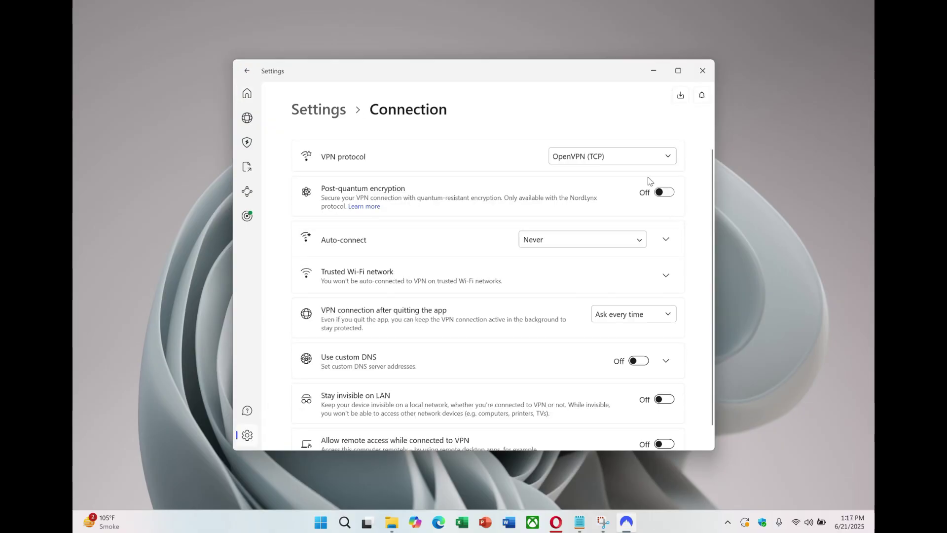
click(624, 163)
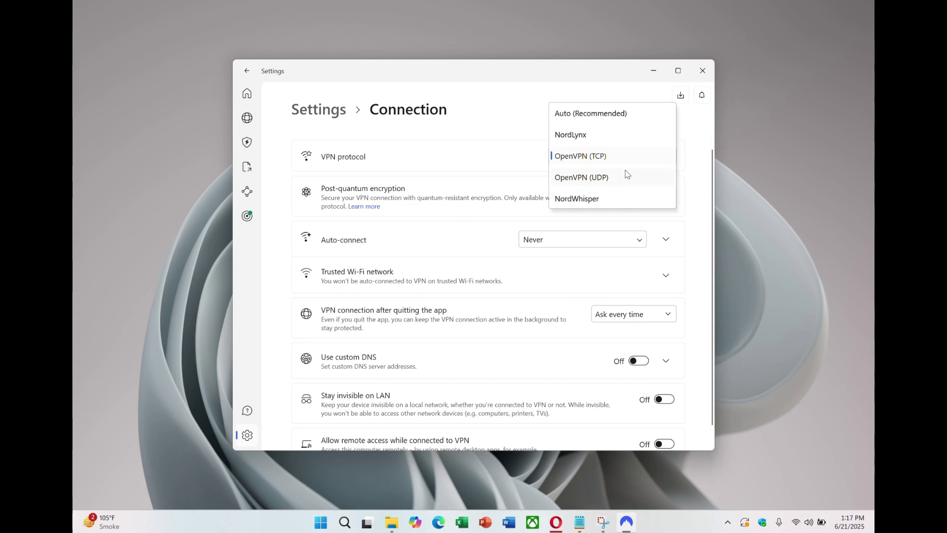
click(579, 179)
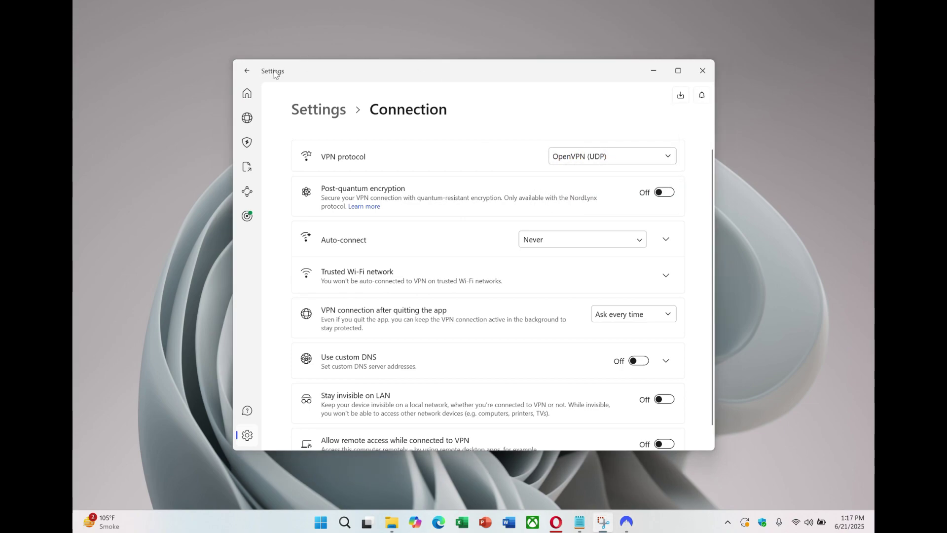
click(248, 95)
click(321, 149)
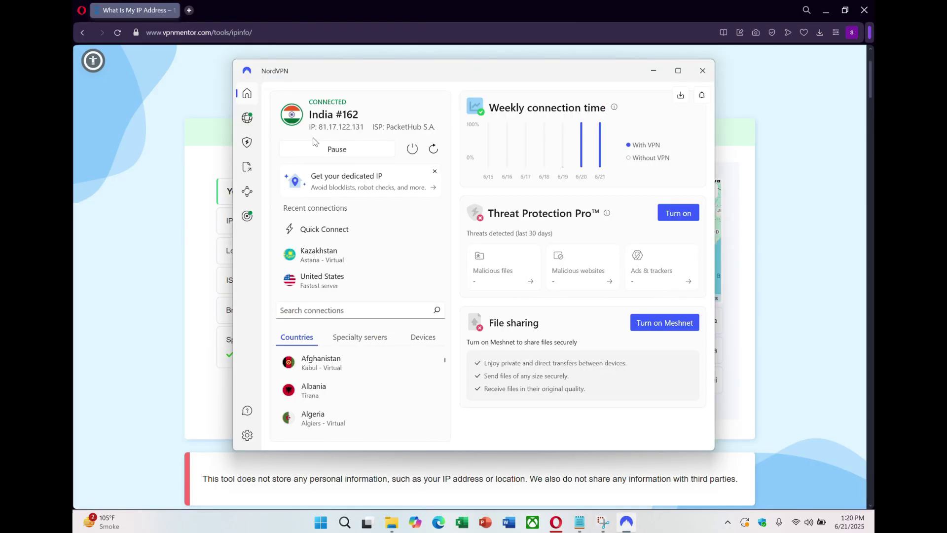
Snap NordVPN beside Opera's IP lookup page showing 81.17.122.131 located in India.
click(642, 99)
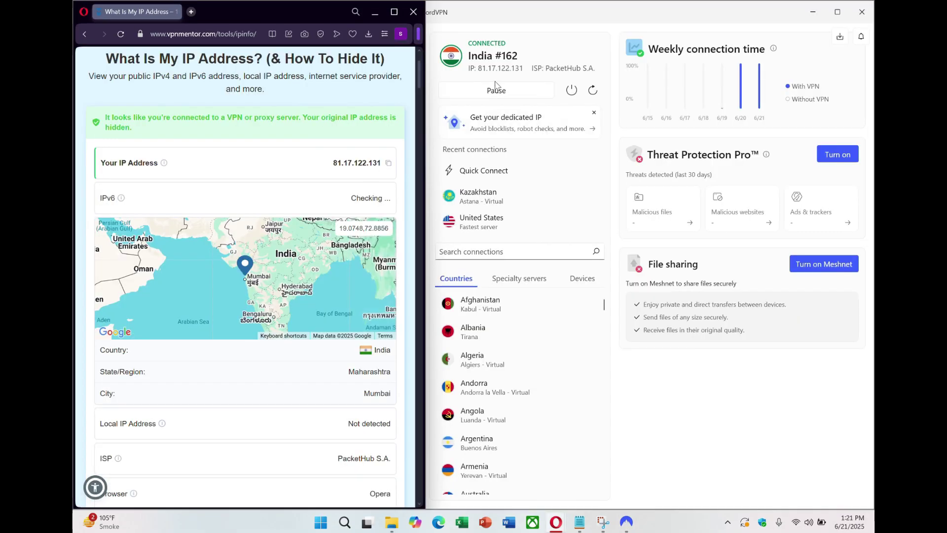